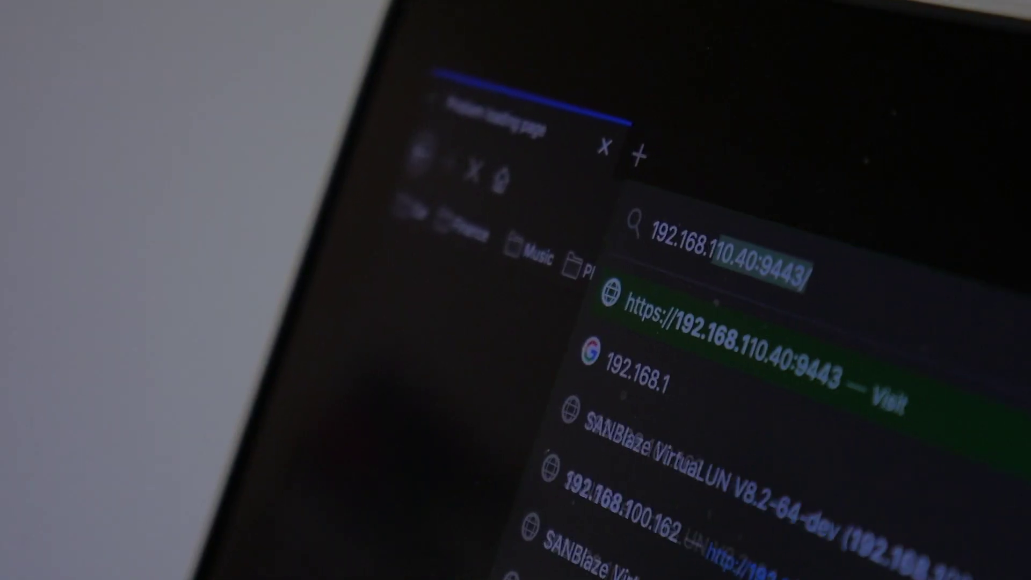
# Load the SANBlaze page at 192.168.100.121 in the Firefox address bar.
pyautogui.write('00.121')
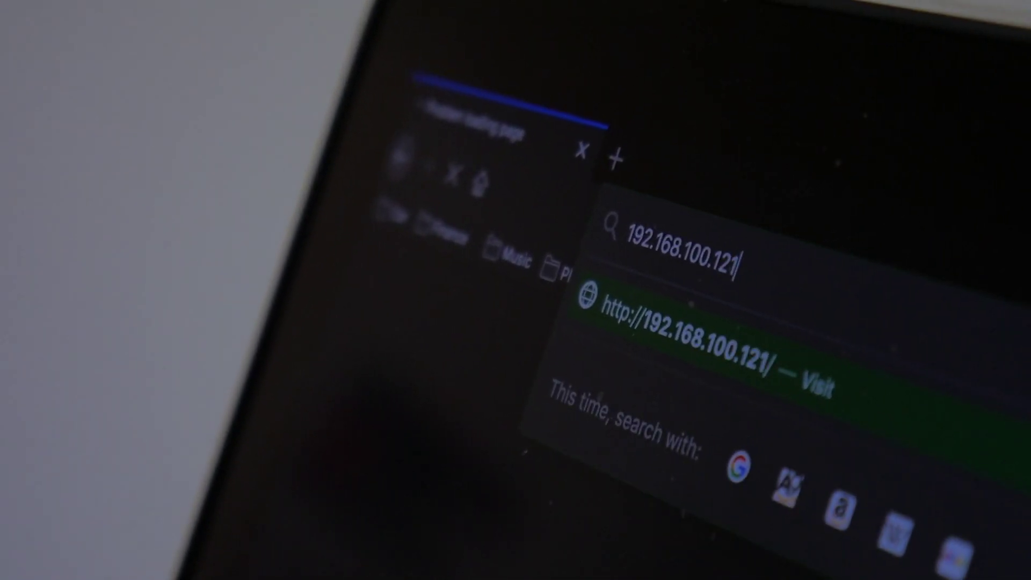
pyautogui.press('Return')
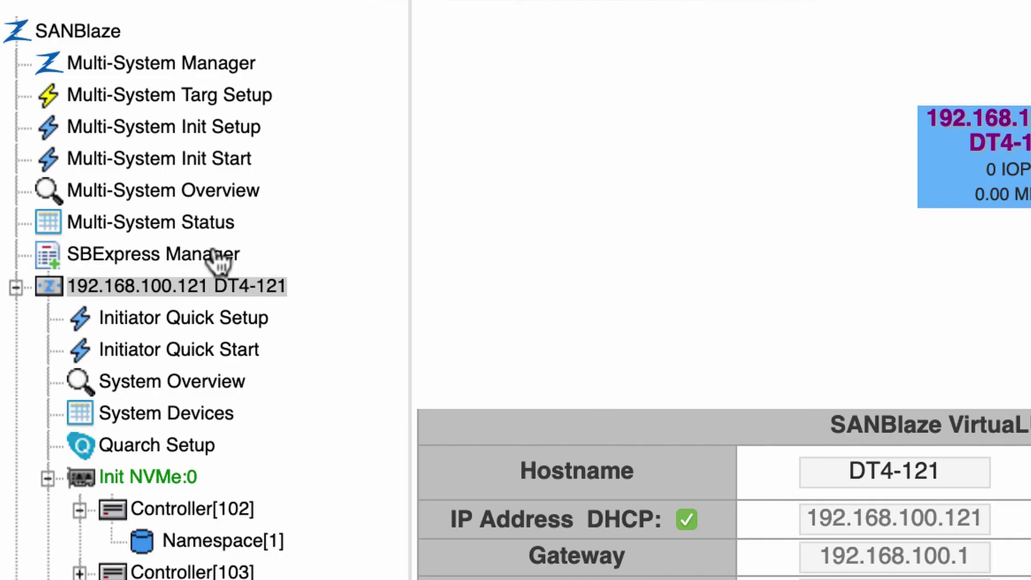
# Show the SBExpress Manager chassis overview and select the slot-2 drive's 2:1 tab.
pyautogui.click(199, 262)
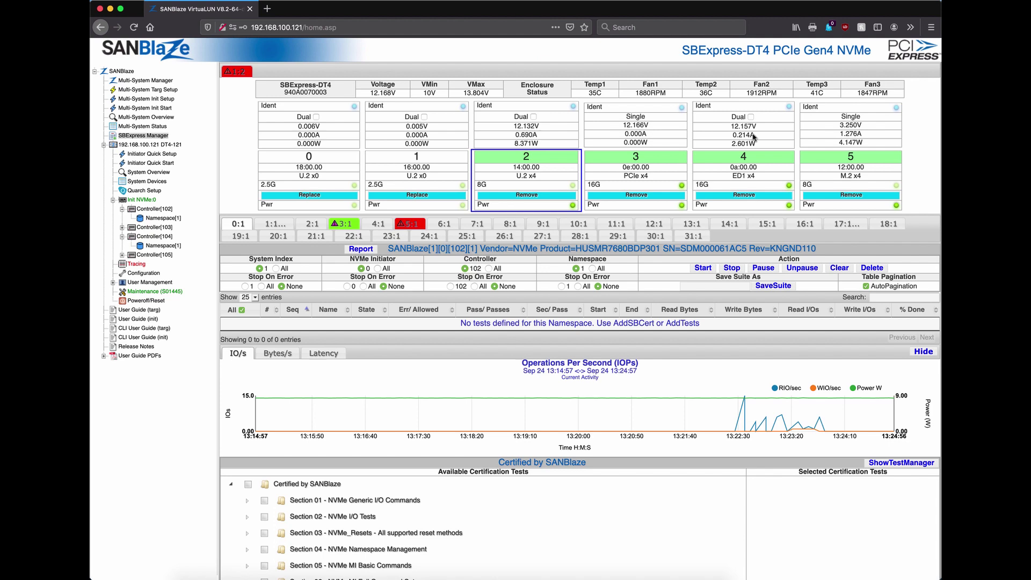
pyautogui.click(562, 156)
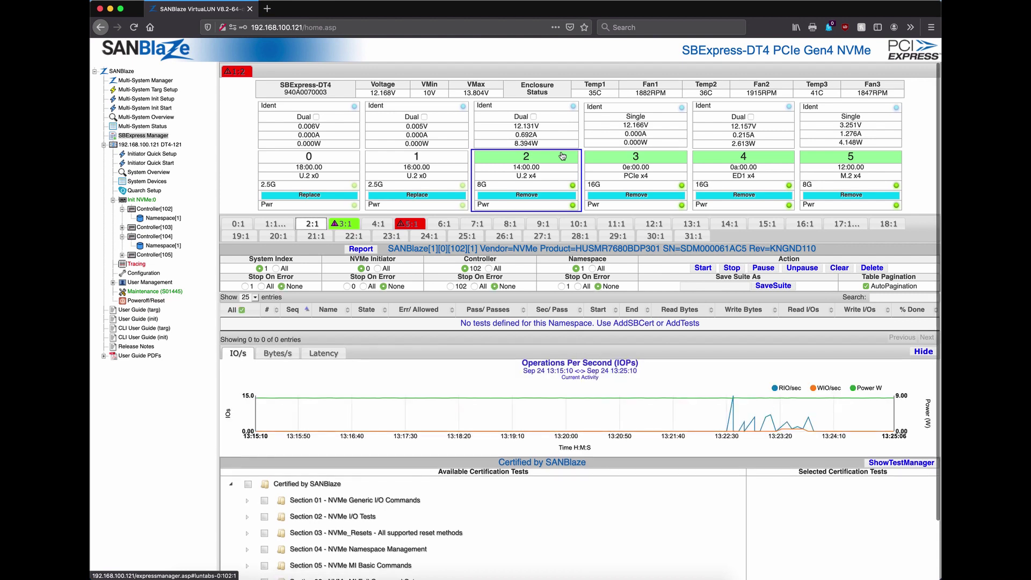
# Tick Level 01 - NVMe Basic Operation under Section 01 and add it with AddSBCert.
pyautogui.scroll(-3, 562, 156)
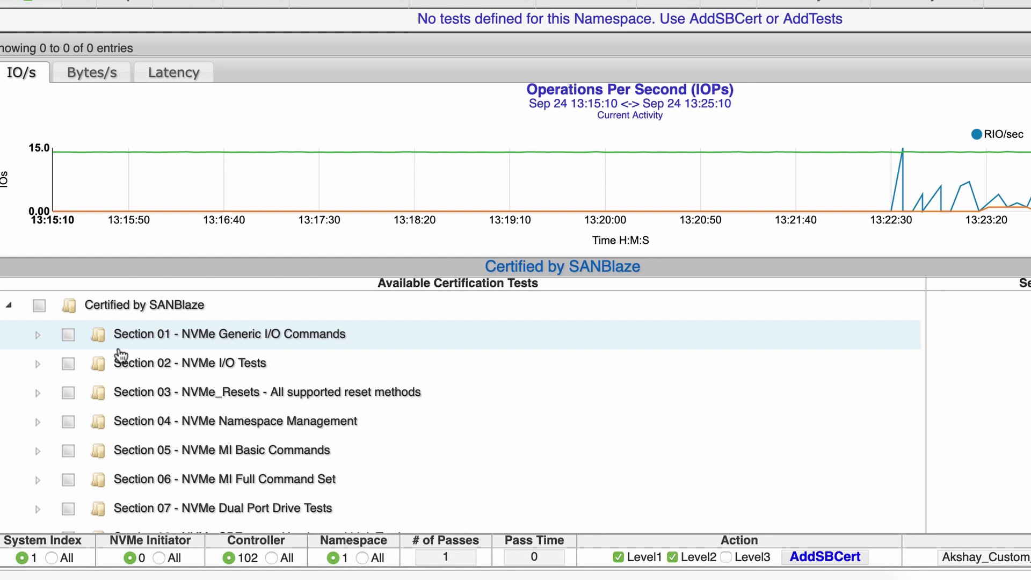
pyautogui.click(38, 335)
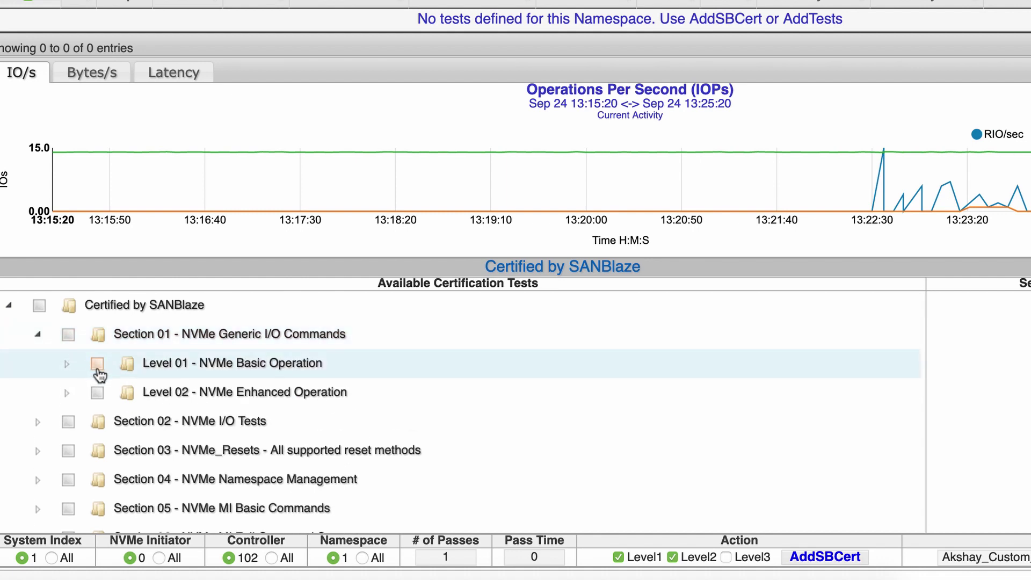
pyautogui.click(97, 364)
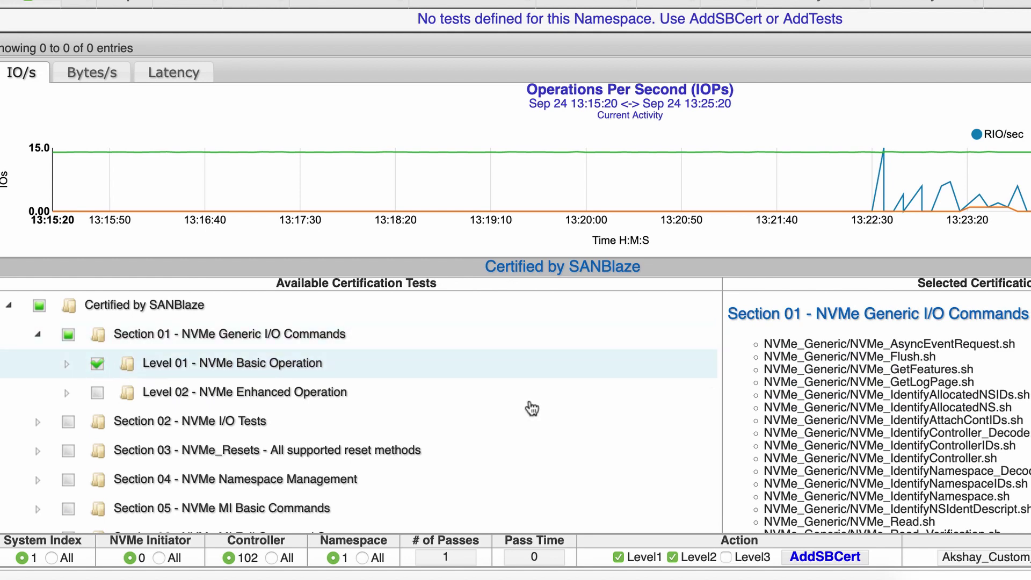
pyautogui.scroll(-2, 795, 364)
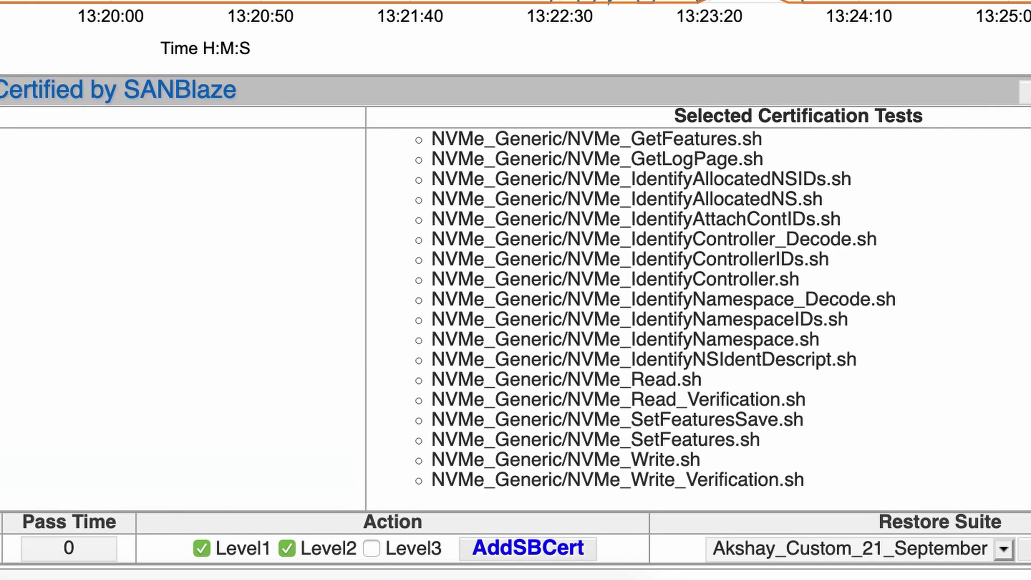
pyautogui.click(518, 548)
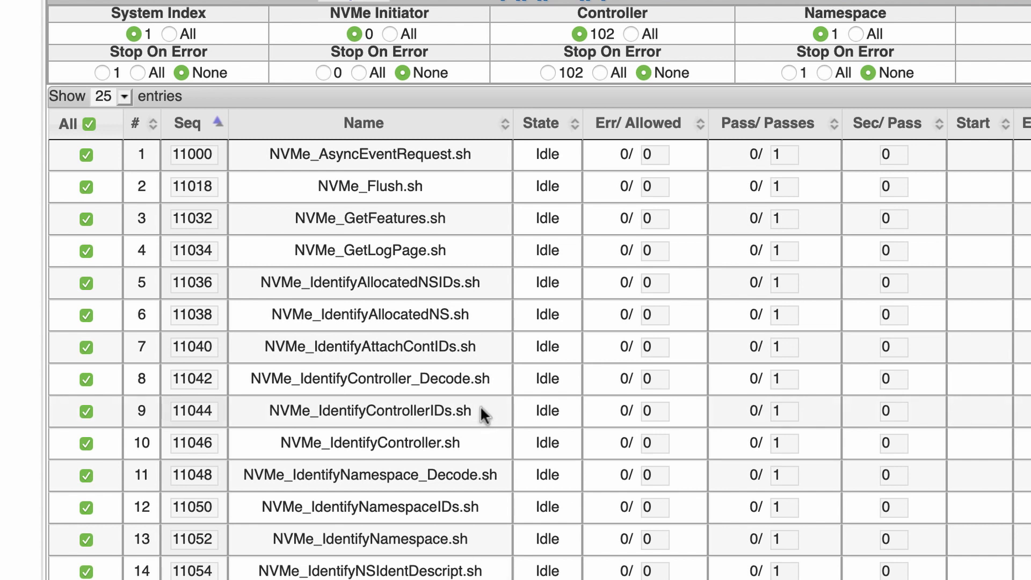
# Start the added Level 1 certification tests from the Action row.
pyautogui.scroll(2, 478, 307)
pyautogui.scroll(-1, 478, 307)
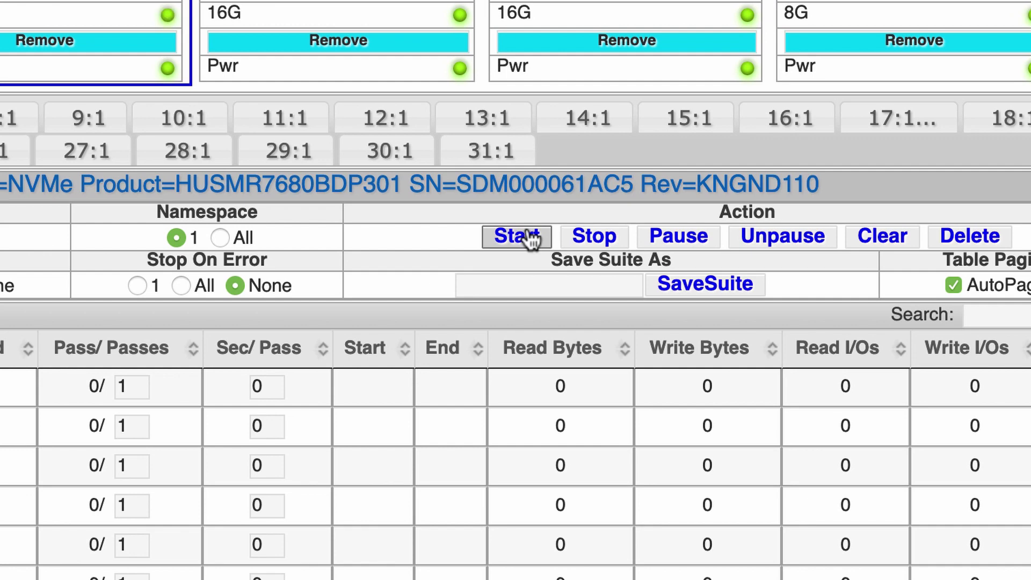
pyautogui.click(528, 237)
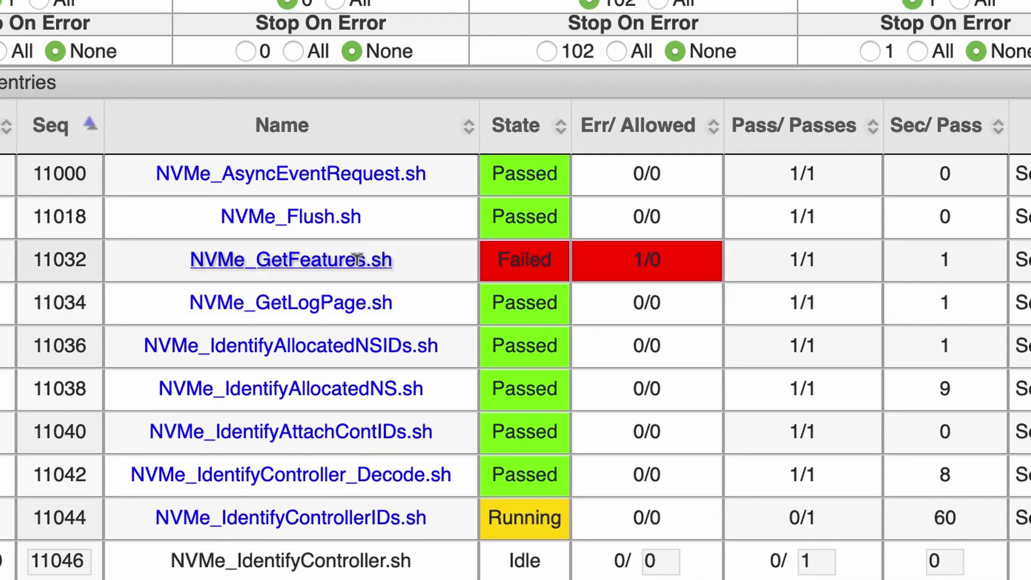
# Read the NVMe_GetFeatures.sh log down to its red ERROR line and SKIPPED entries.
pyautogui.click(357, 259)
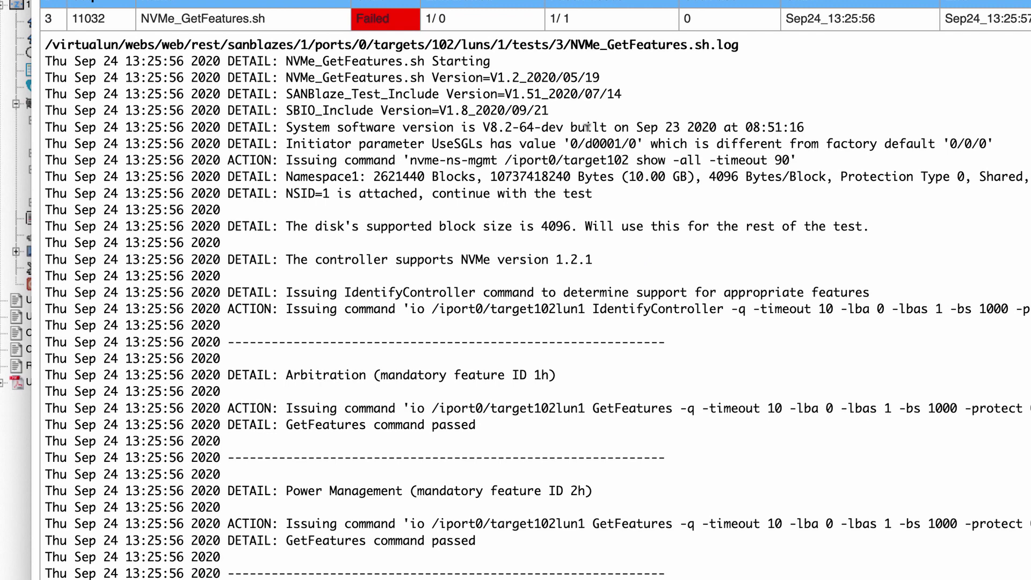
pyautogui.scroll(-5, 587, 127)
pyautogui.scroll(-6, 586, 127)
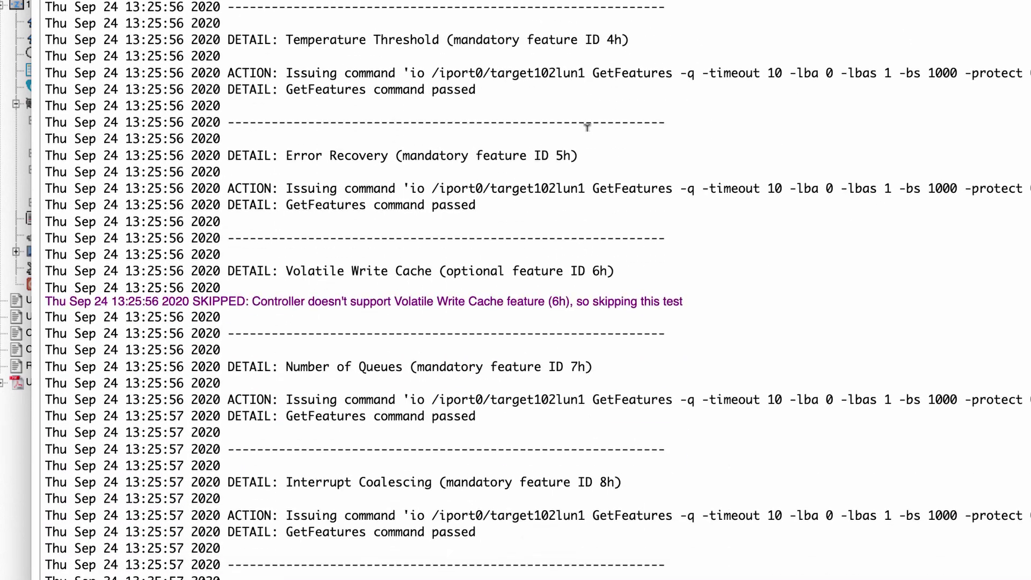
pyautogui.scroll(1, 587, 131)
pyautogui.scroll(-4, 587, 130)
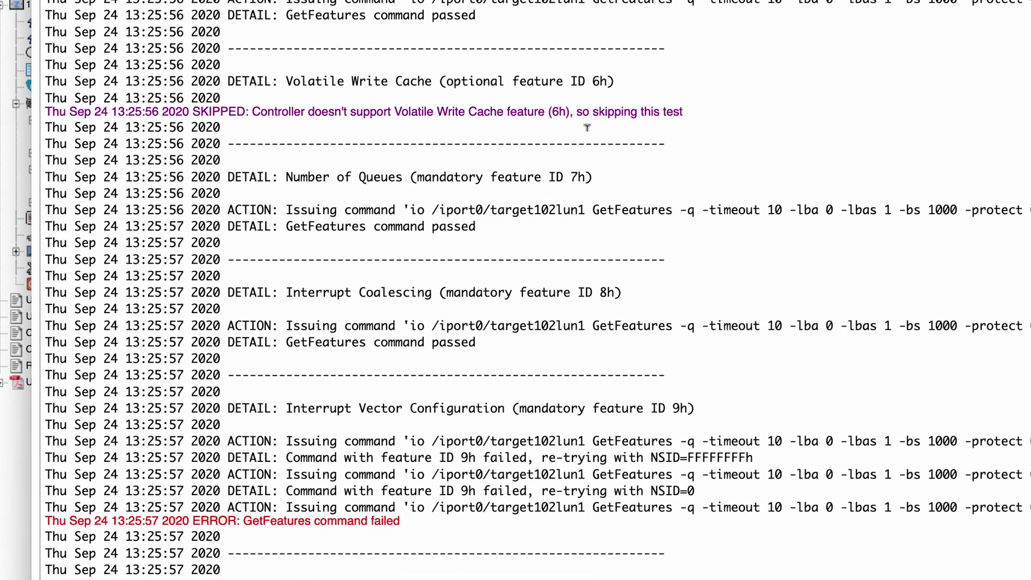
pyautogui.scroll(2, 586, 130)
pyautogui.scroll(1, 407, 121)
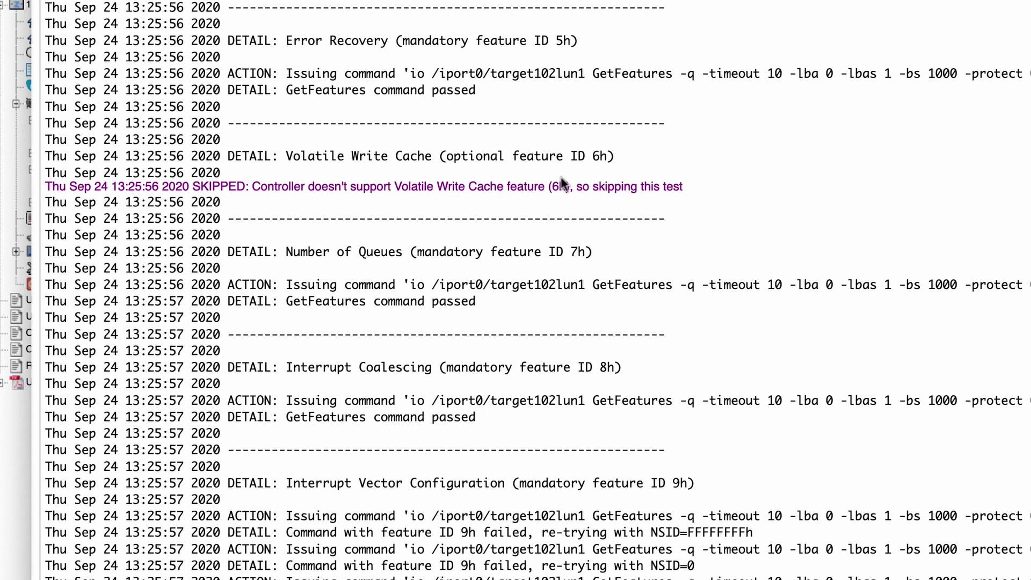
pyautogui.scroll(-6, 582, 176)
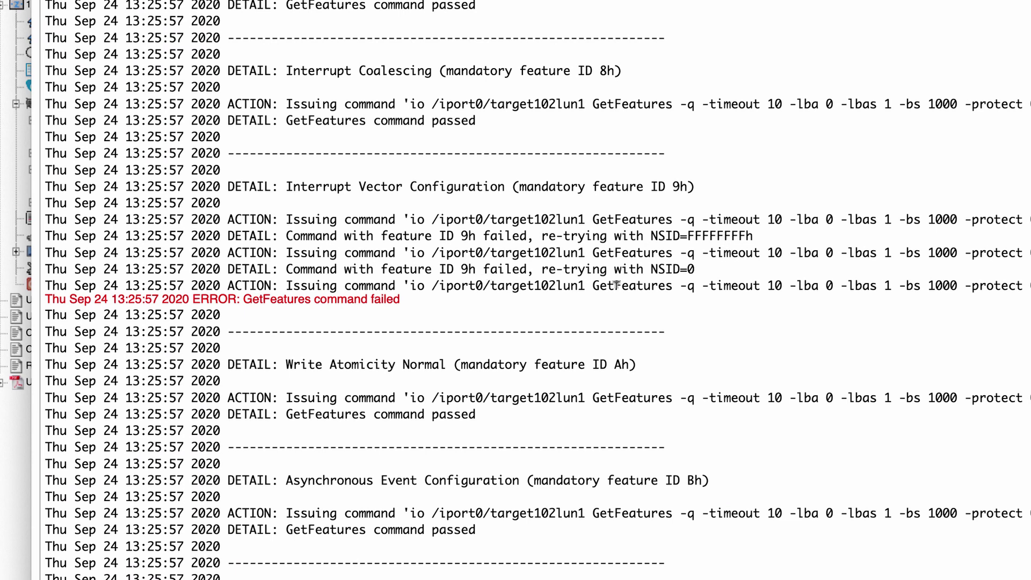
pyautogui.scroll(-9, 616, 285)
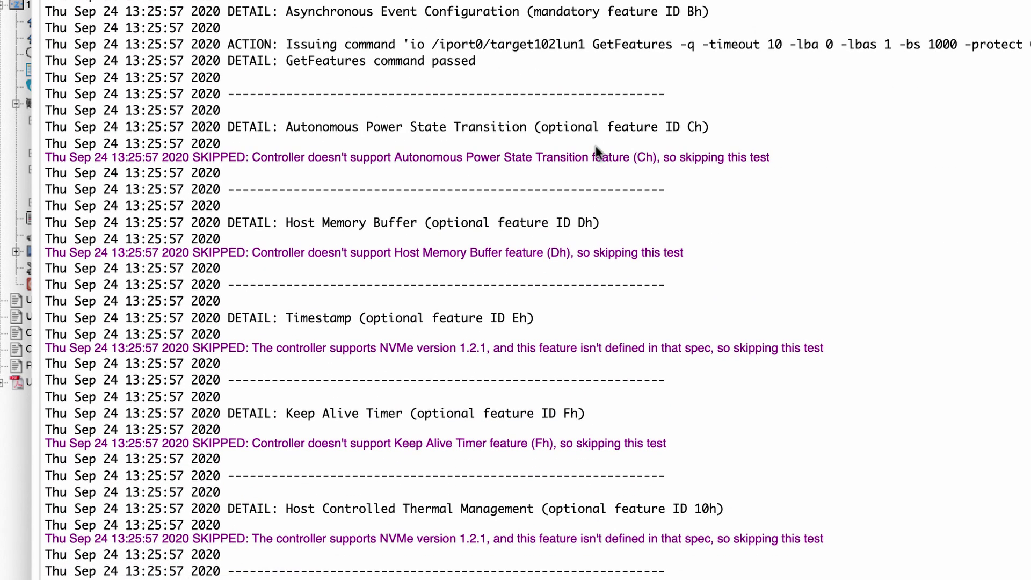
pyautogui.scroll(-10, 586, 413)
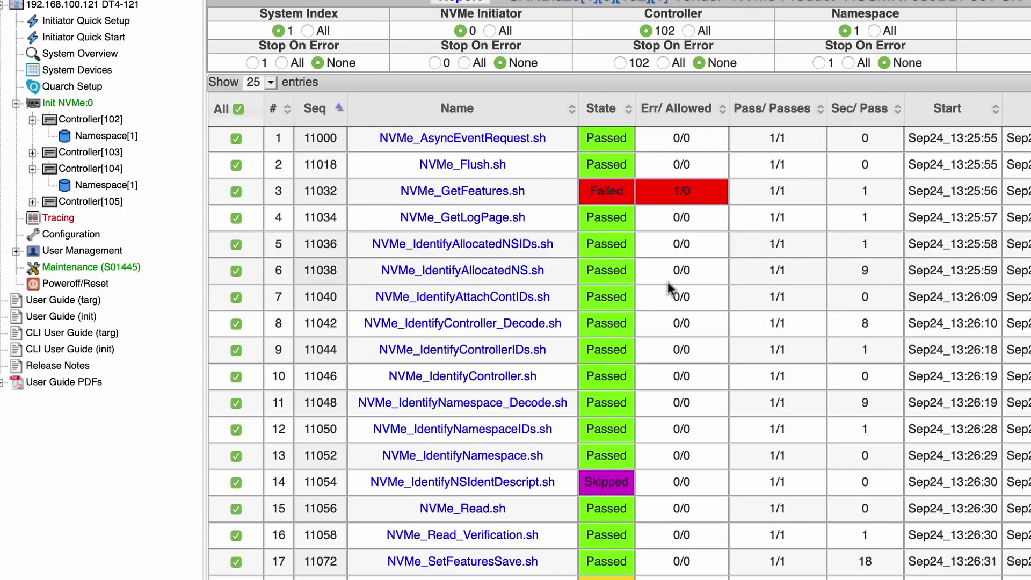
pyautogui.scroll(1, 668, 282)
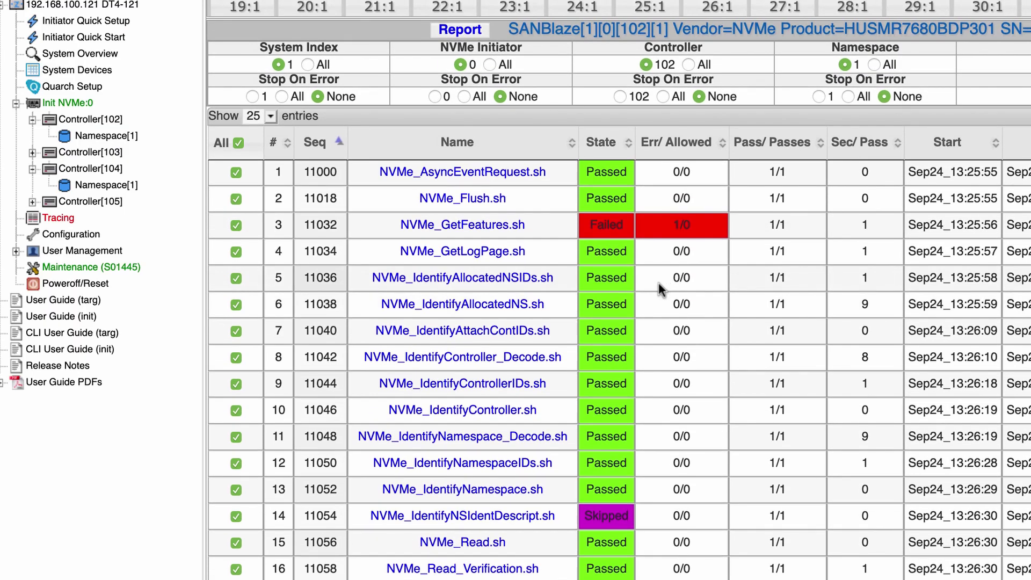
pyautogui.click(527, 514)
pyautogui.scroll(-1, 672, 287)
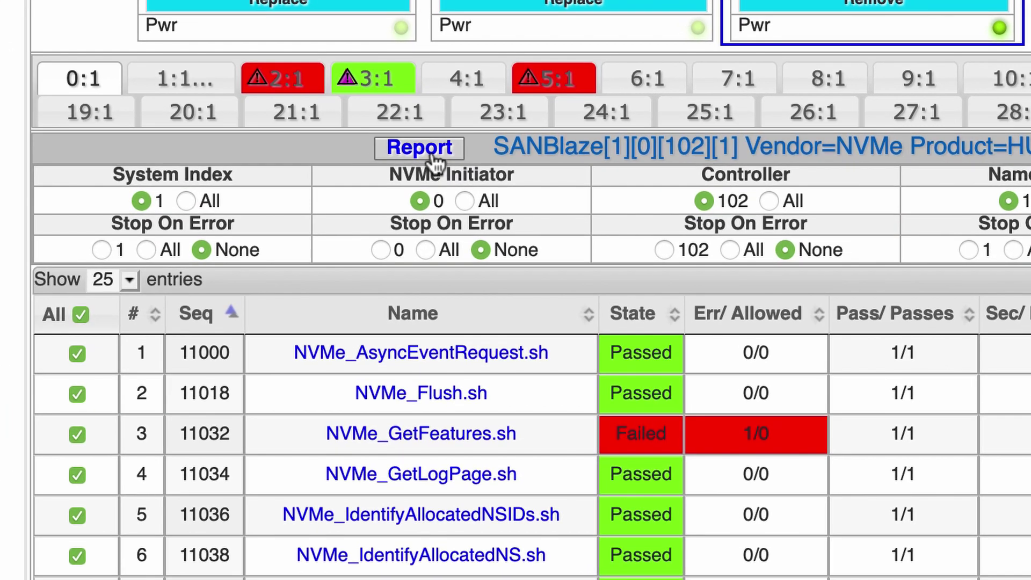
# Generate the results report: 20 tests run, 18 passed, 1 failed, 1 skipped.
pyautogui.click(435, 126)
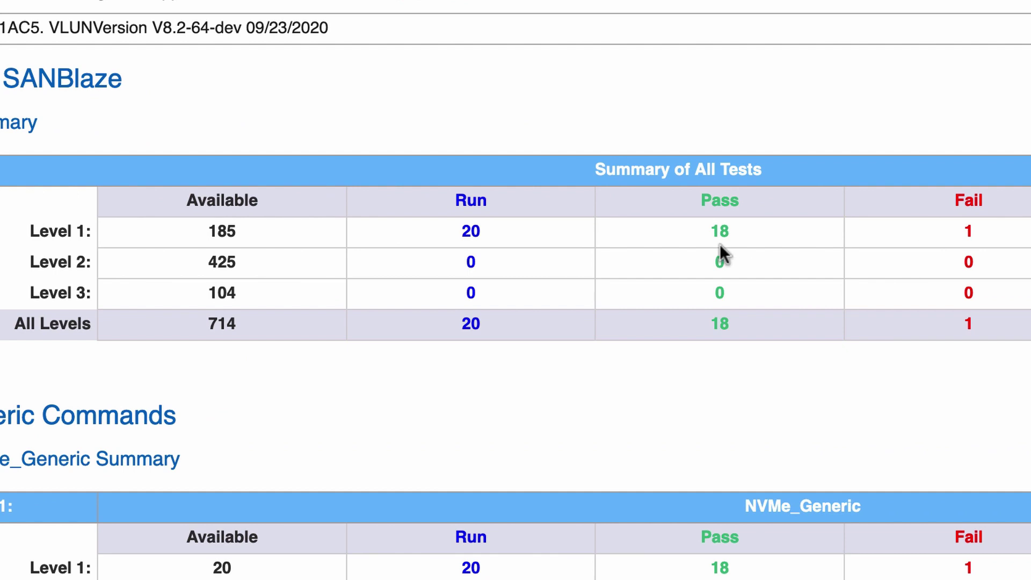
pyautogui.scroll(-5, 720, 244)
pyautogui.scroll(-7, 713, 243)
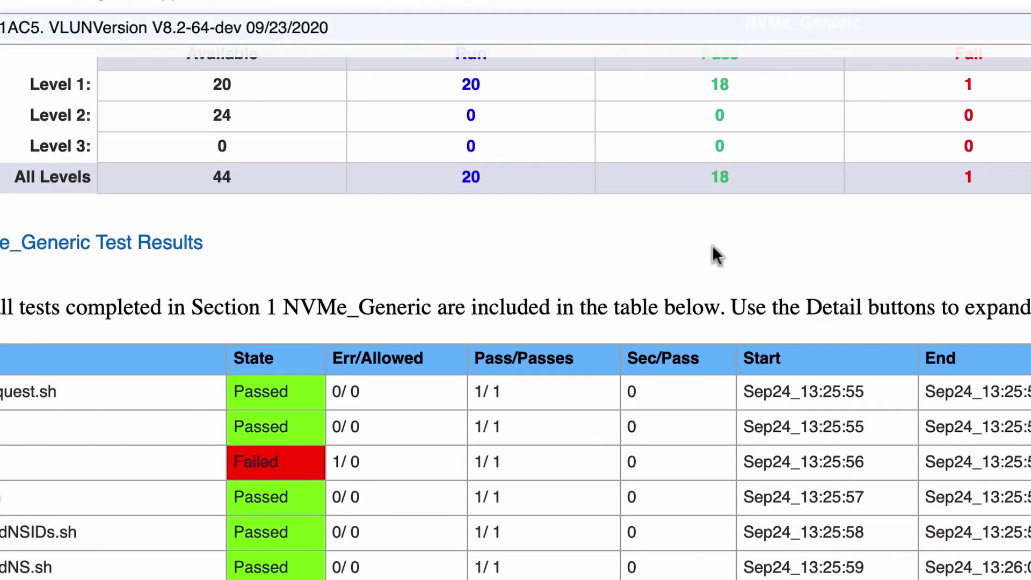
pyautogui.scroll(2, 712, 245)
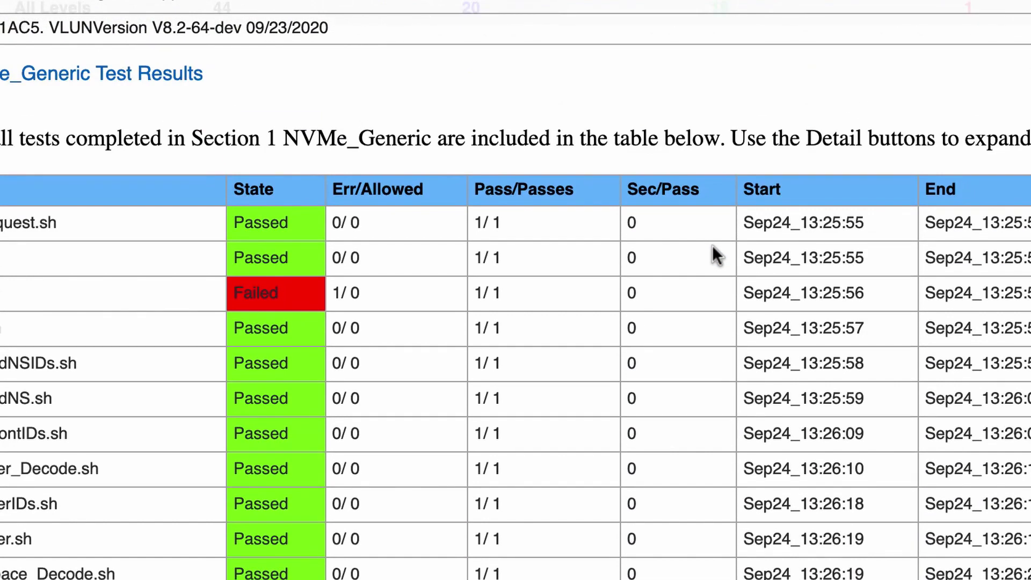
pyautogui.scroll(-3, 712, 245)
pyautogui.scroll(3, 712, 245)
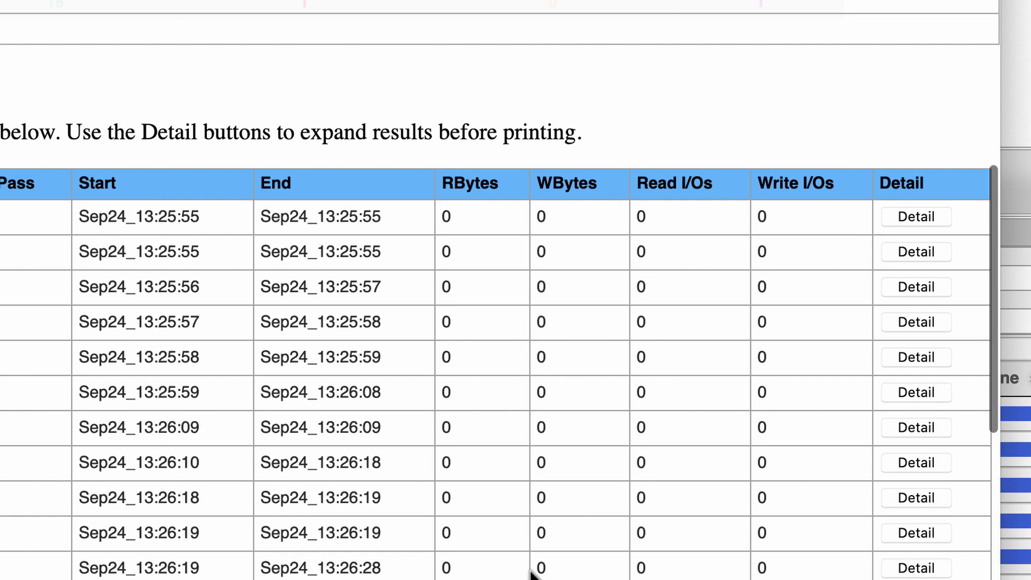
pyautogui.scroll(10, 295, 414)
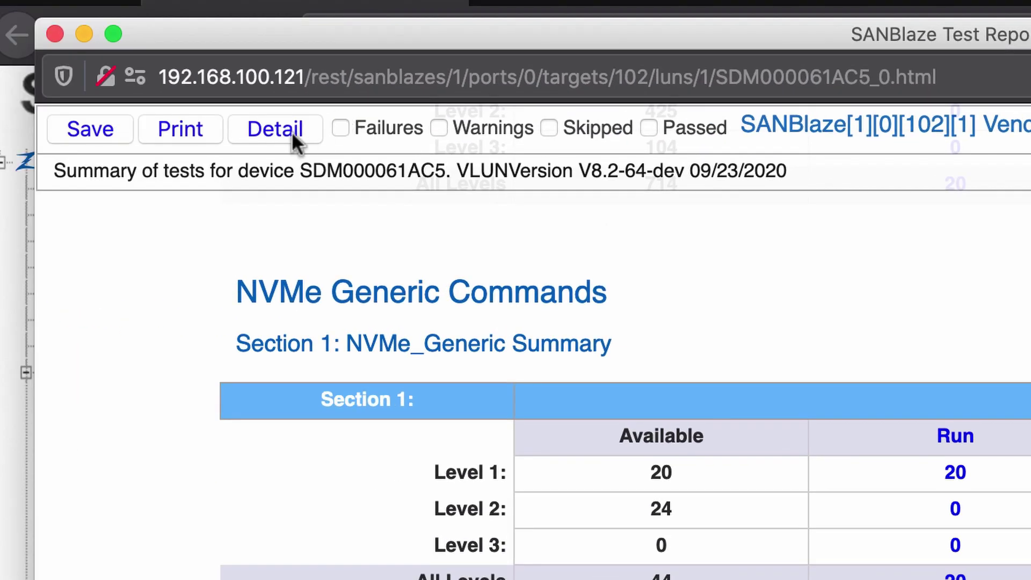
# Expand Detail to show logs for failed, warning and skipped tests, and review them.
pyautogui.click(89, 108)
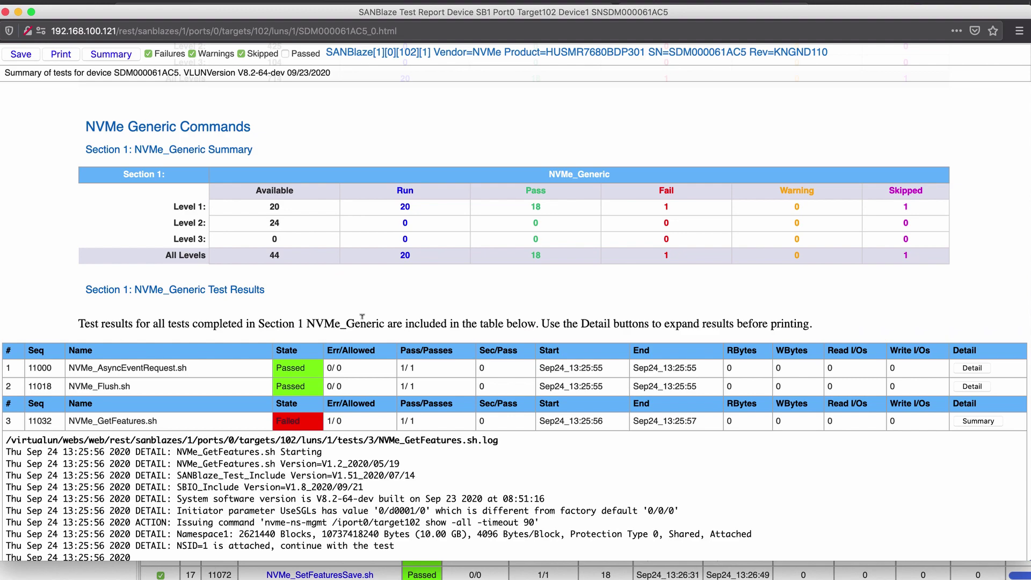
pyautogui.scroll(-12, 362, 322)
pyautogui.scroll(9, 326, 447)
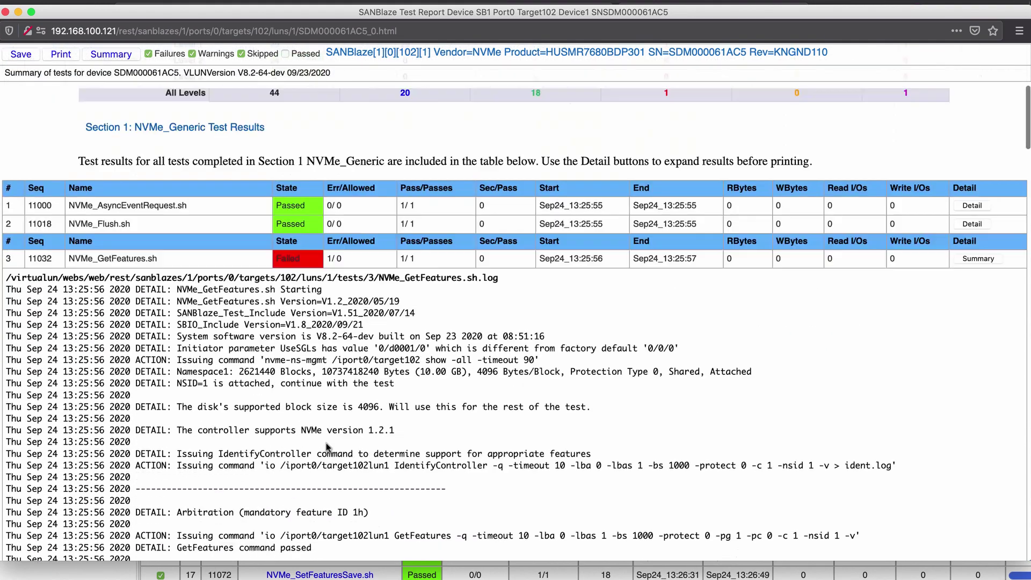
pyautogui.scroll(5, 327, 447)
pyautogui.scroll(-20, 326, 447)
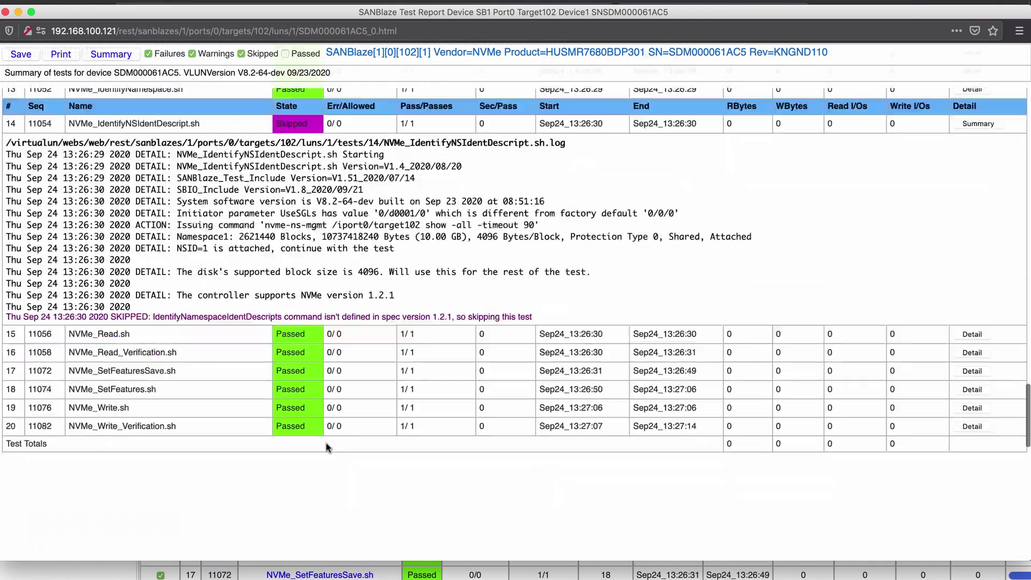
pyautogui.scroll(20, 326, 447)
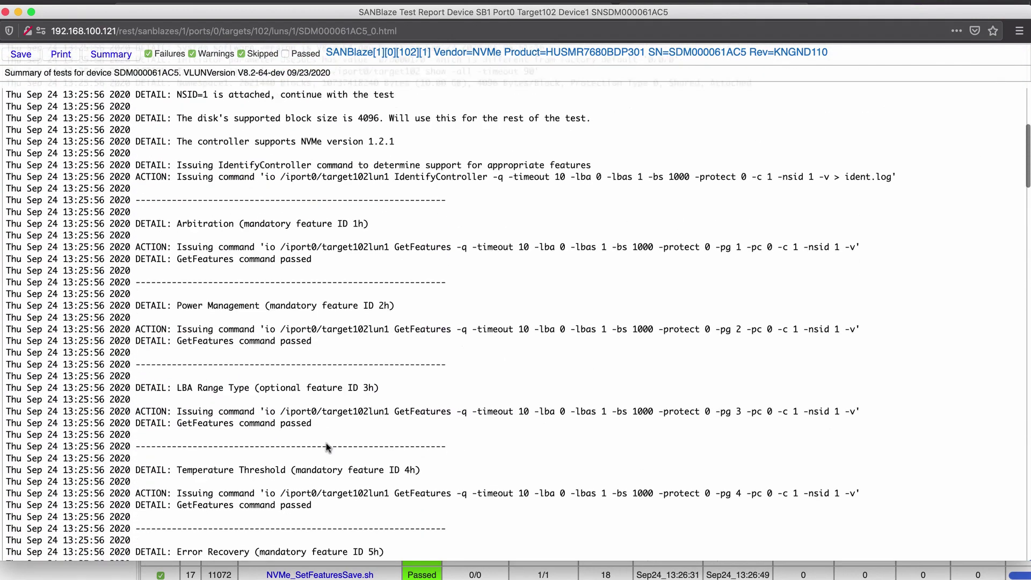
pyautogui.scroll(10, 327, 447)
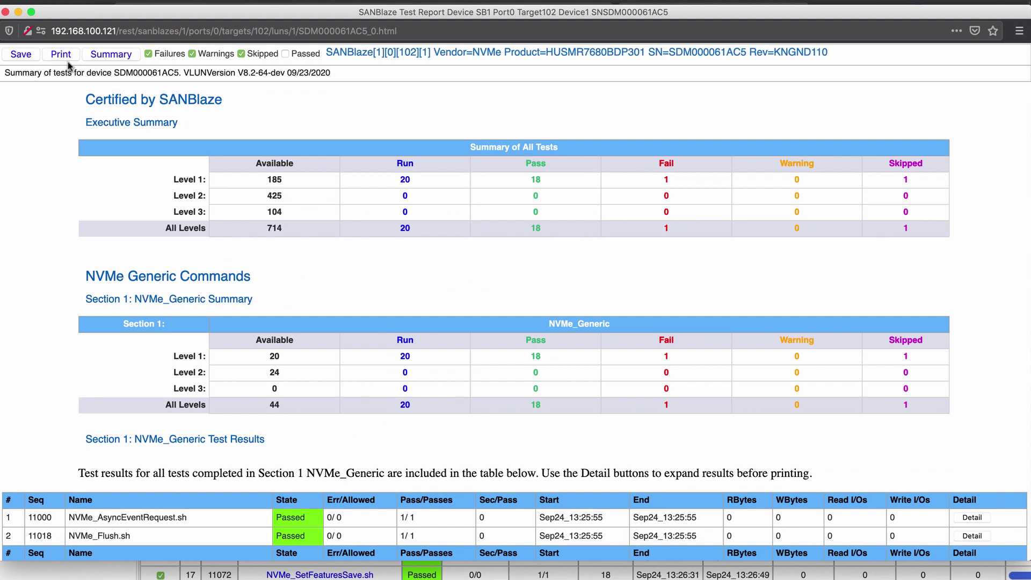
# Print the report, choosing Open in Preview from the PDF menu.
pyautogui.click(61, 53)
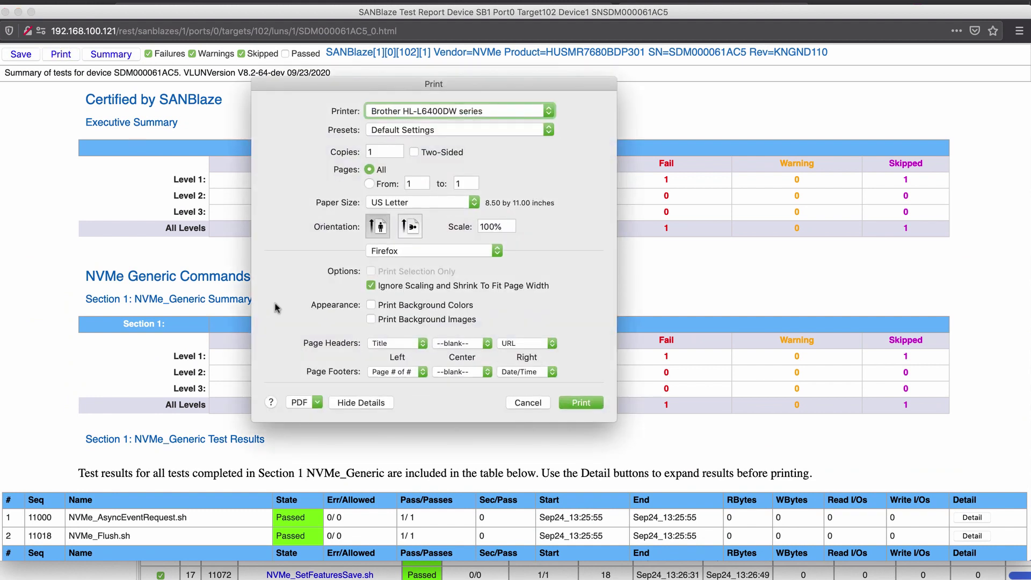
pyautogui.click(318, 402)
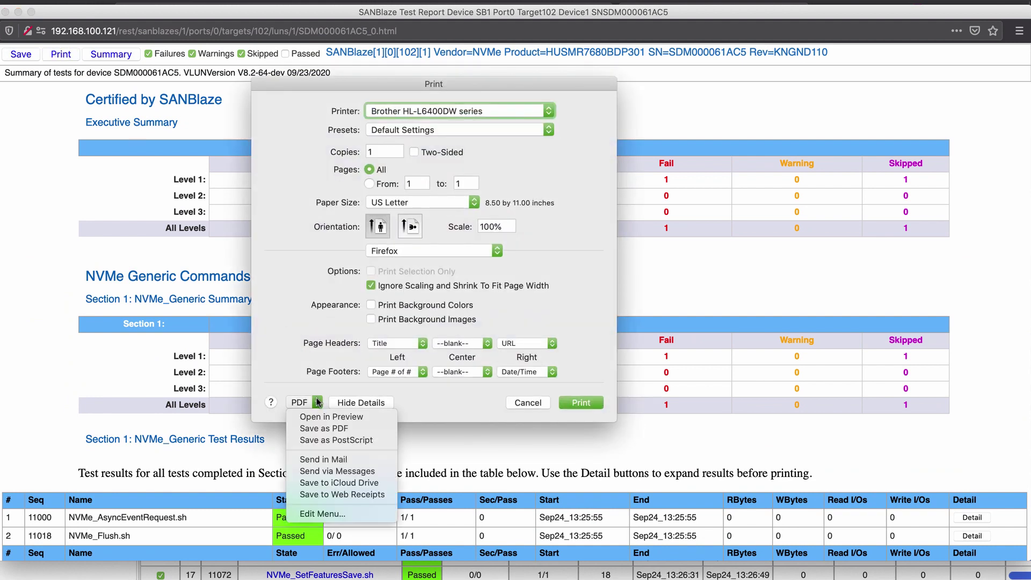
pyautogui.click(314, 402)
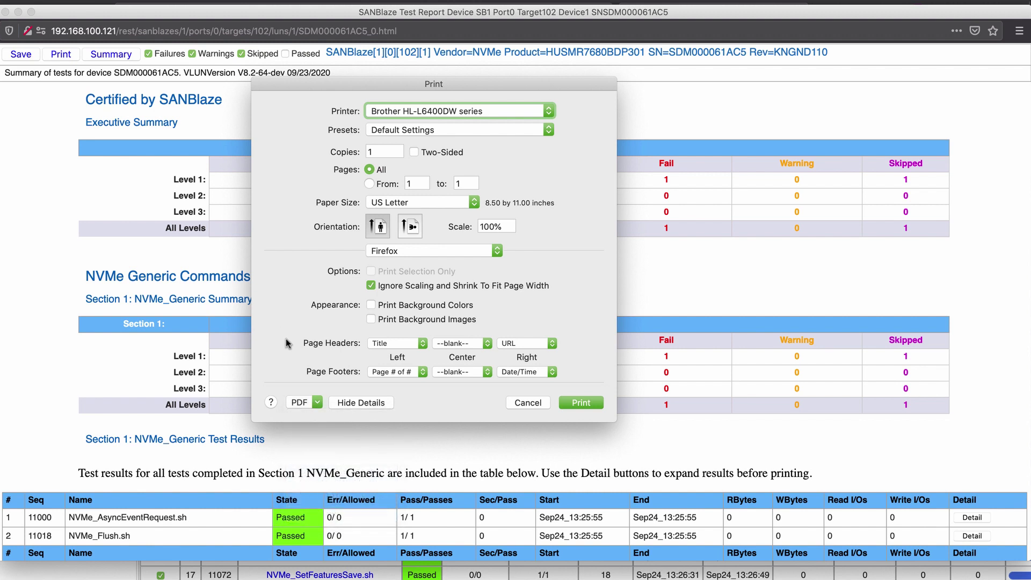
pyautogui.click(315, 404)
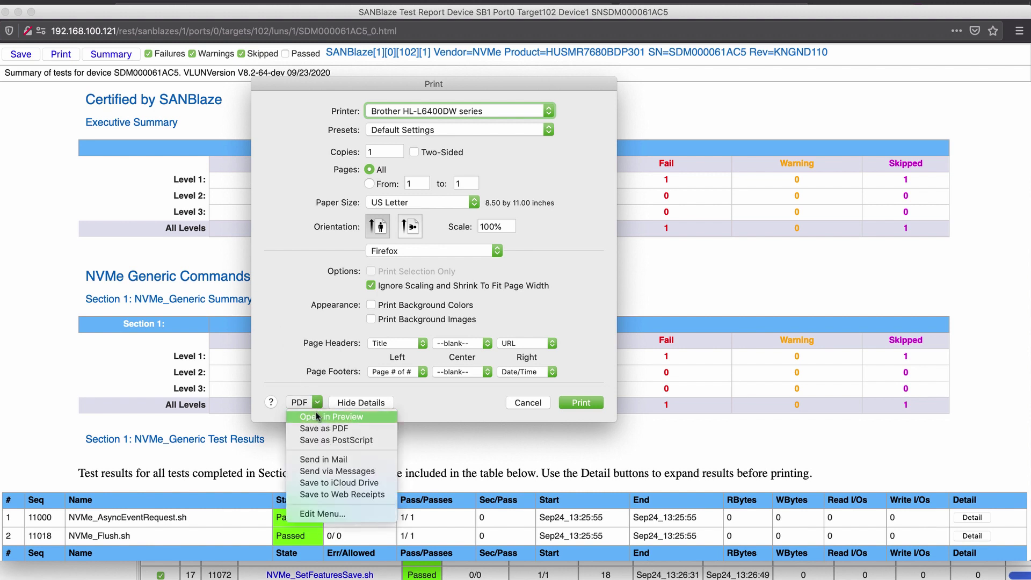
pyautogui.click(314, 404)
pyautogui.click(577, 403)
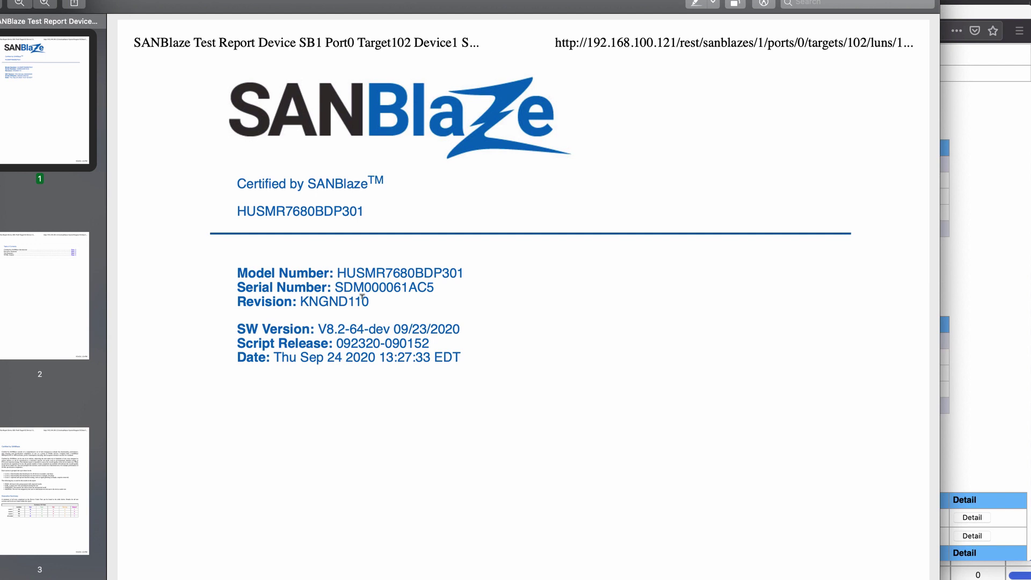
pyautogui.scroll(-1, 361, 296)
pyautogui.scroll(-2, 362, 296)
pyautogui.scroll(-2, 356, 331)
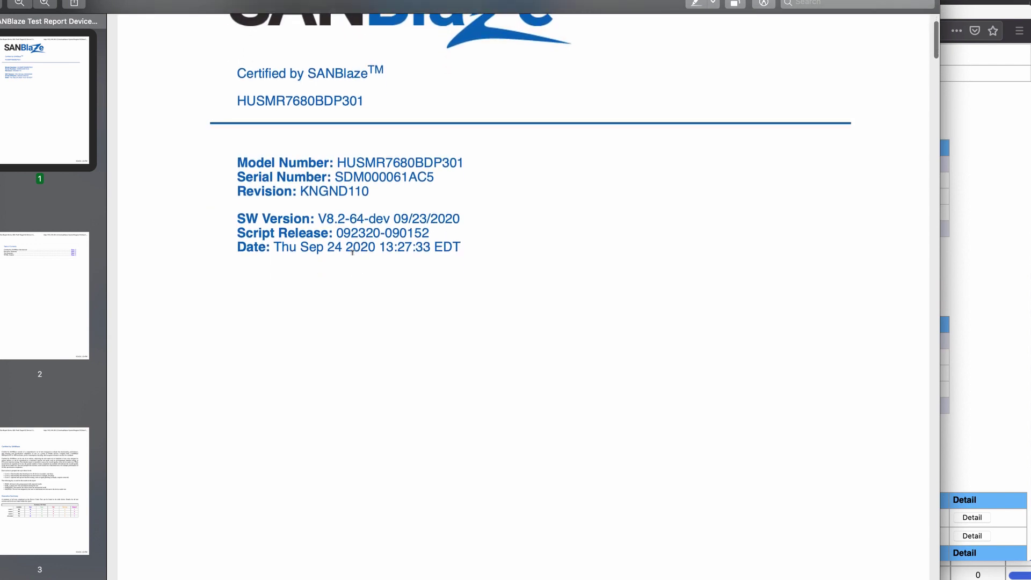
pyautogui.scroll(-10, 393, 376)
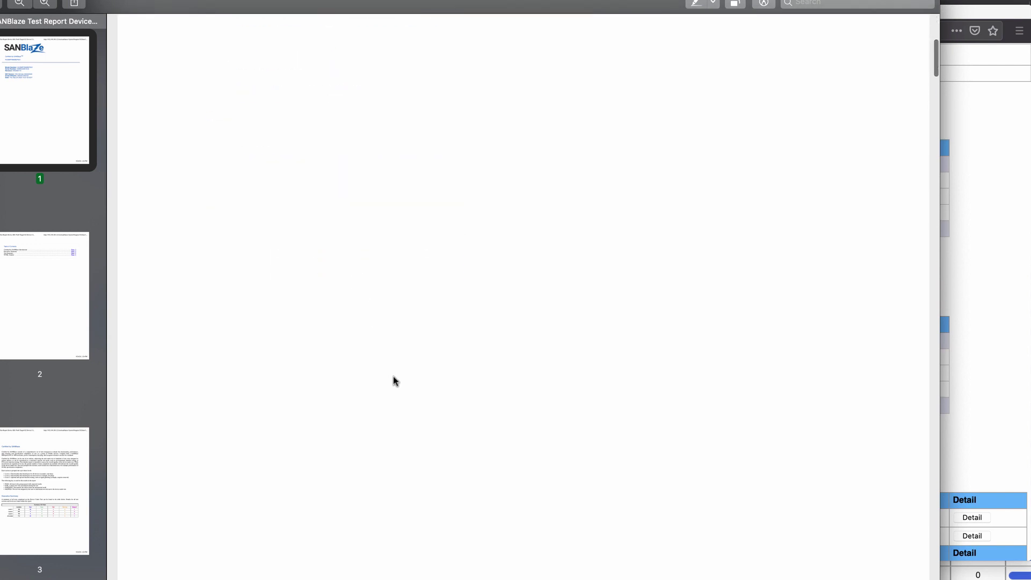
pyautogui.scroll(-5, 393, 376)
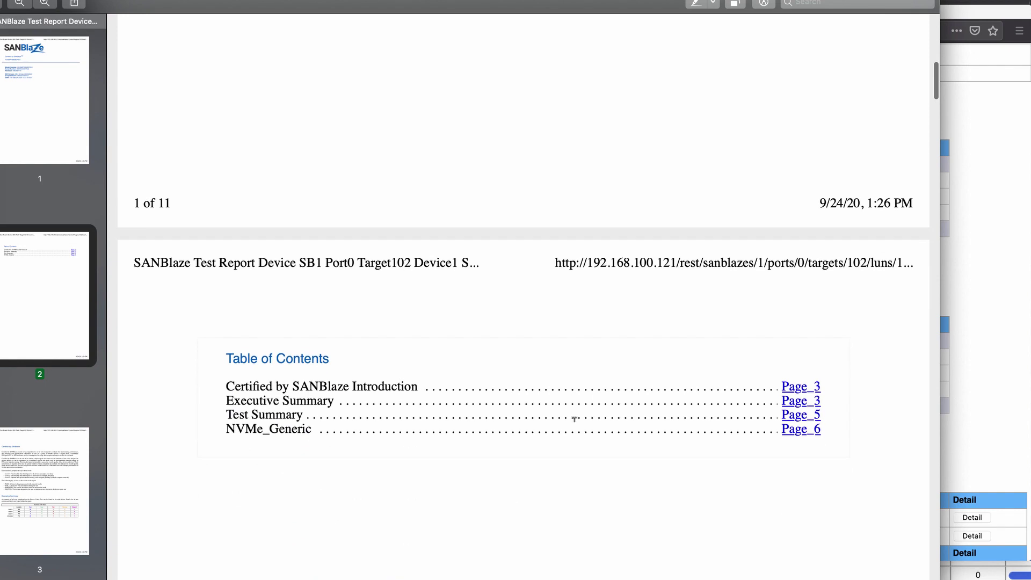
pyautogui.scroll(-8, 574, 418)
pyautogui.scroll(-20, 574, 418)
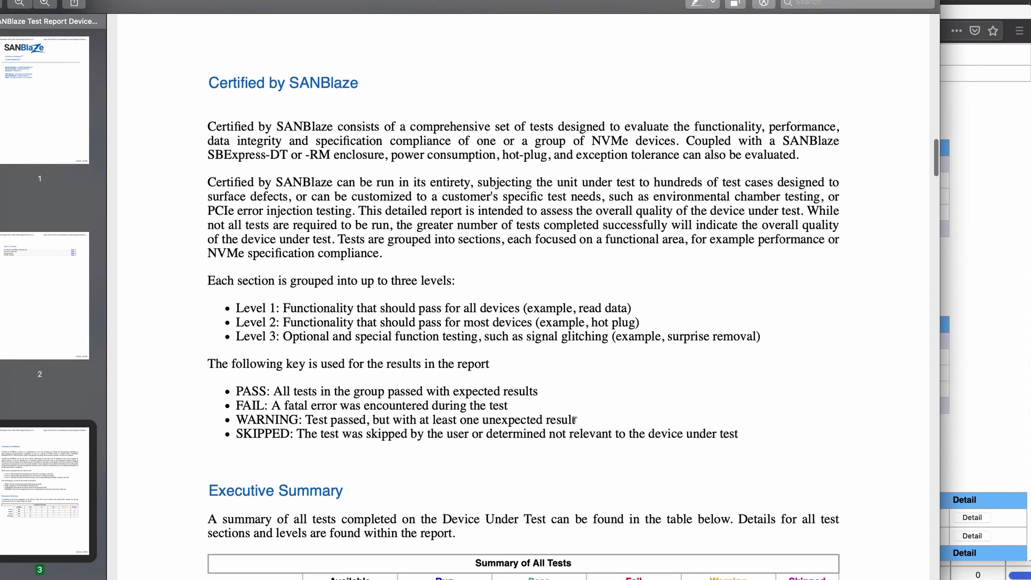
pyautogui.scroll(-20, 574, 419)
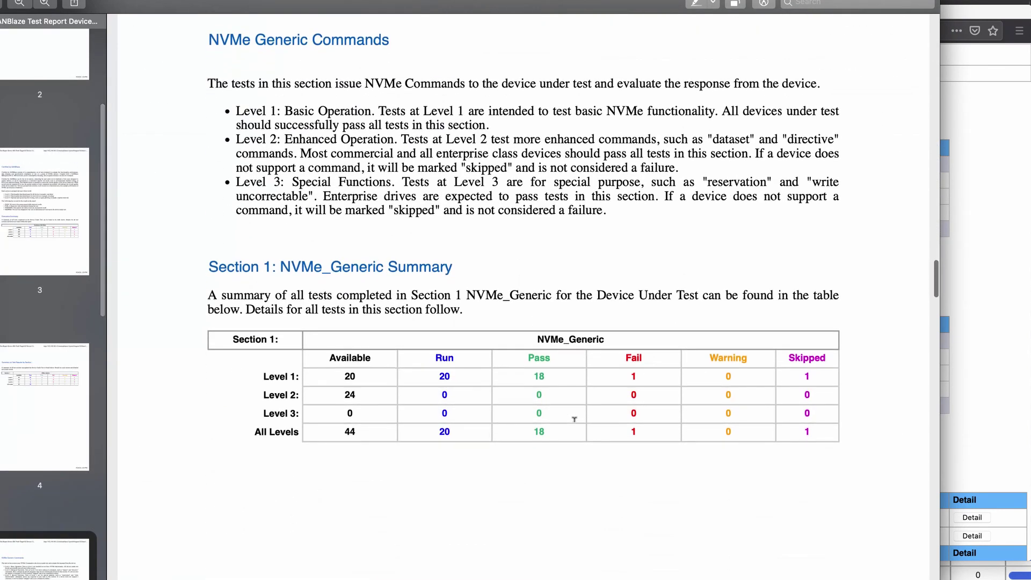
pyautogui.scroll(-20, 574, 419)
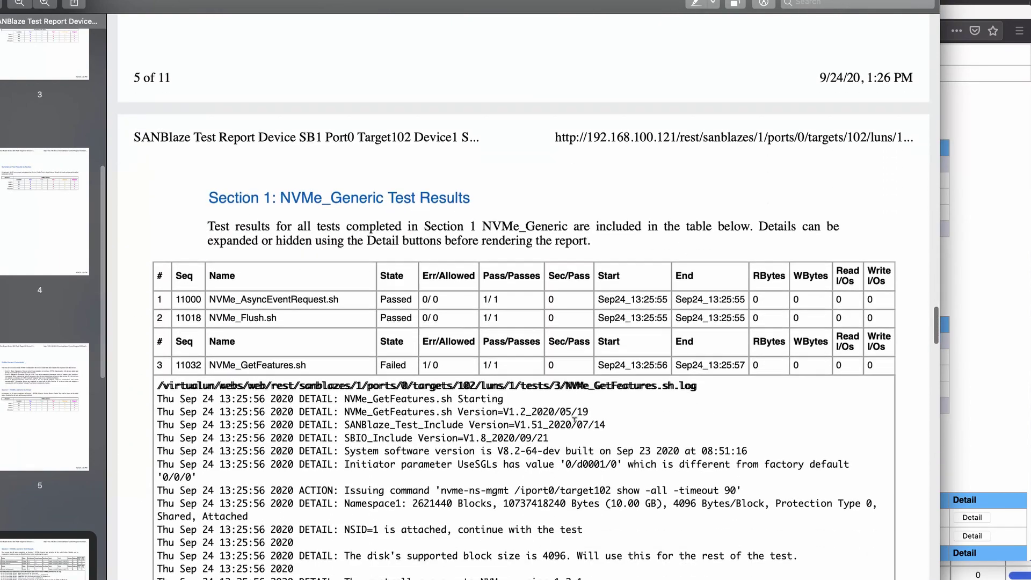
pyautogui.scroll(-10, 574, 419)
pyautogui.scroll(12, 575, 419)
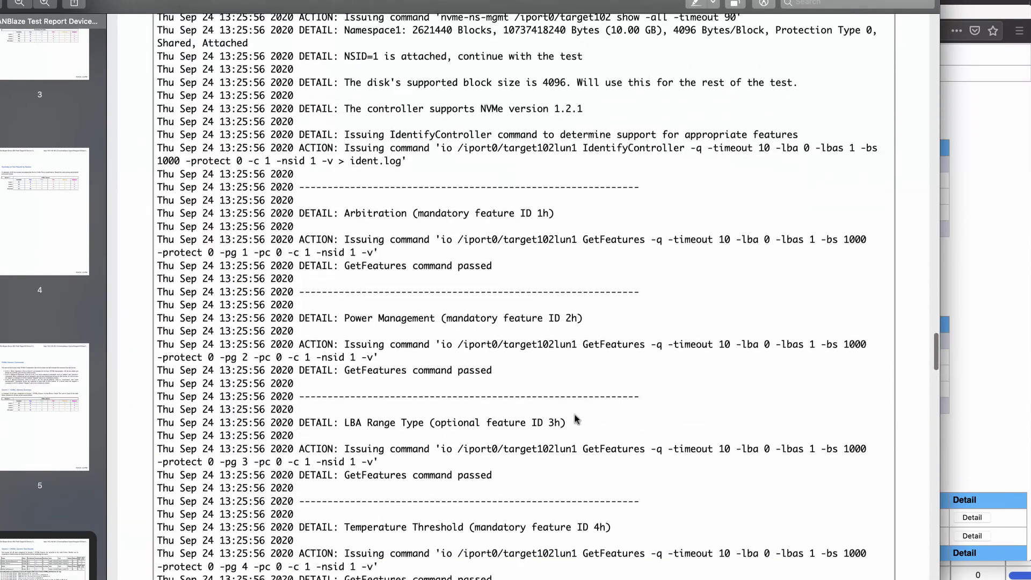
pyautogui.scroll(2, 575, 418)
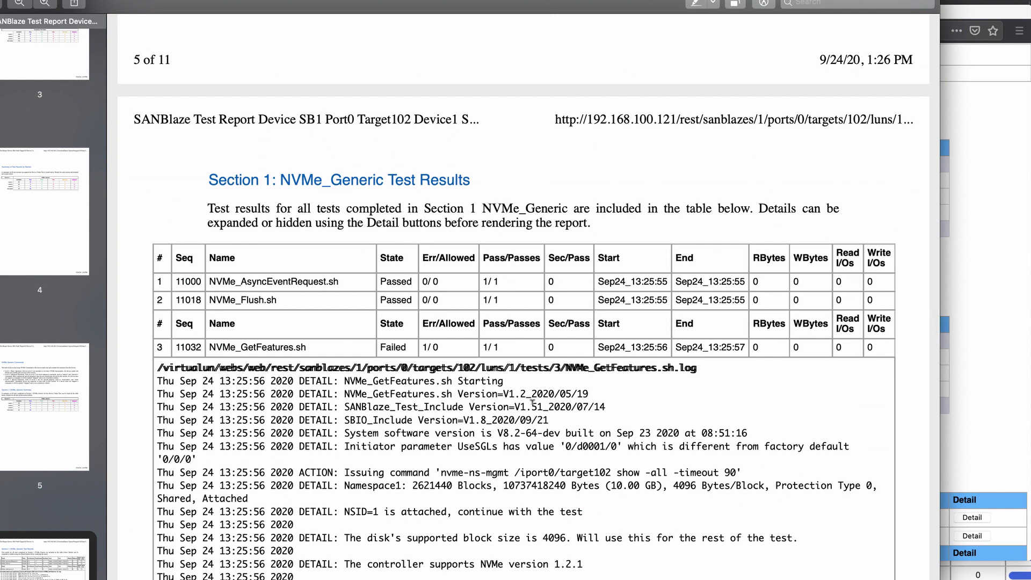
pyautogui.scroll(-20, 532, 403)
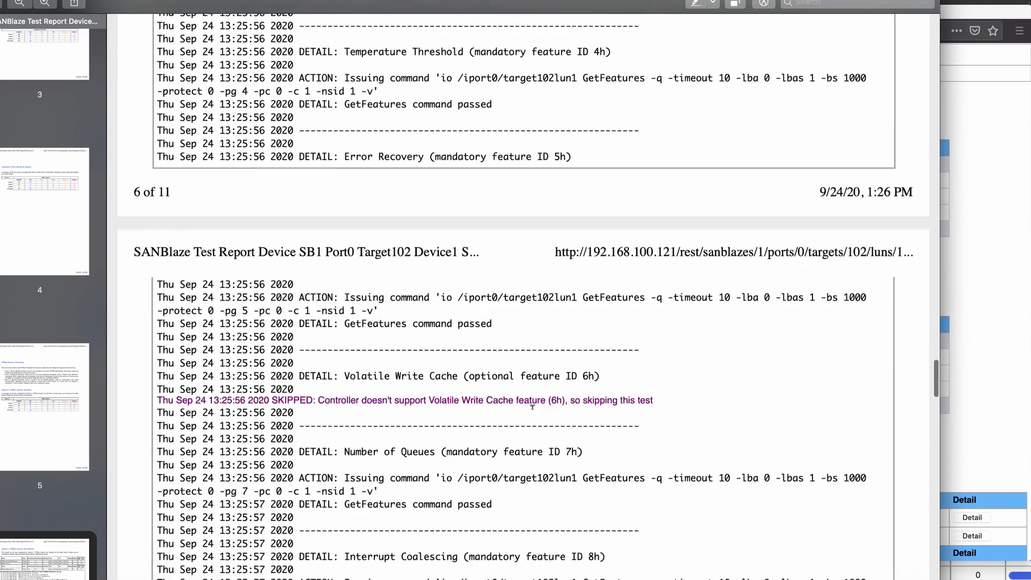
pyautogui.scroll(-20, 533, 407)
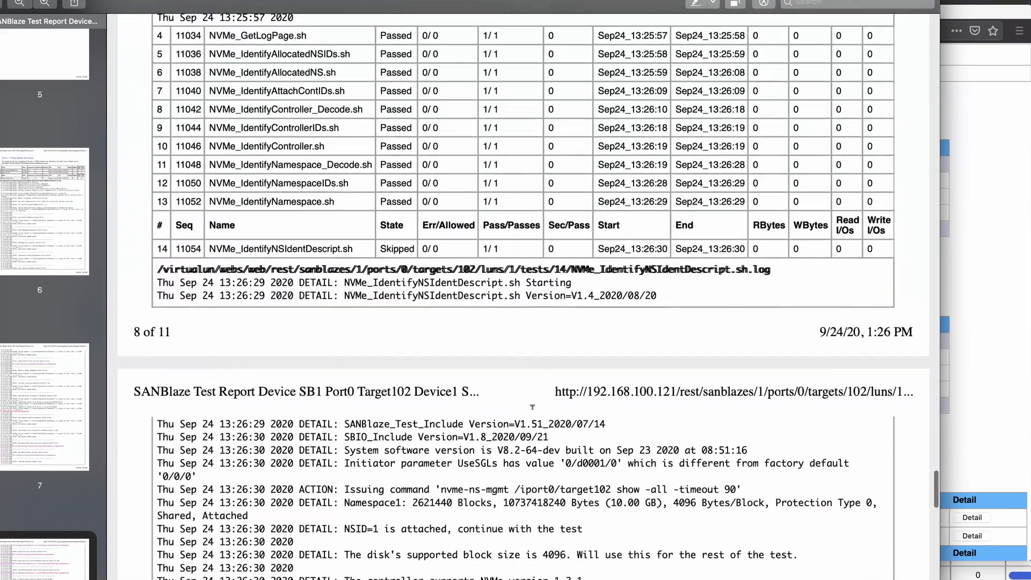